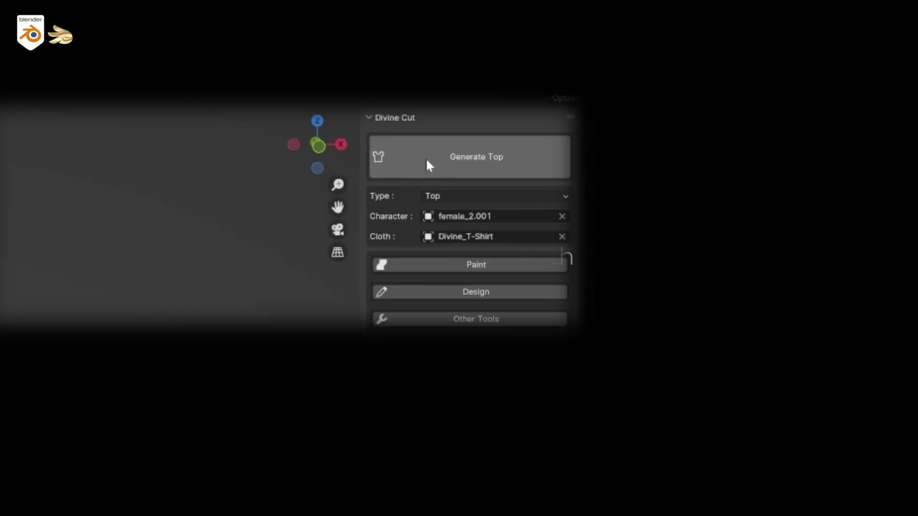
# Generate wide trousers on the bare character's legs with Divine Cut's Generate Trouser
pyautogui.click(420, 166)
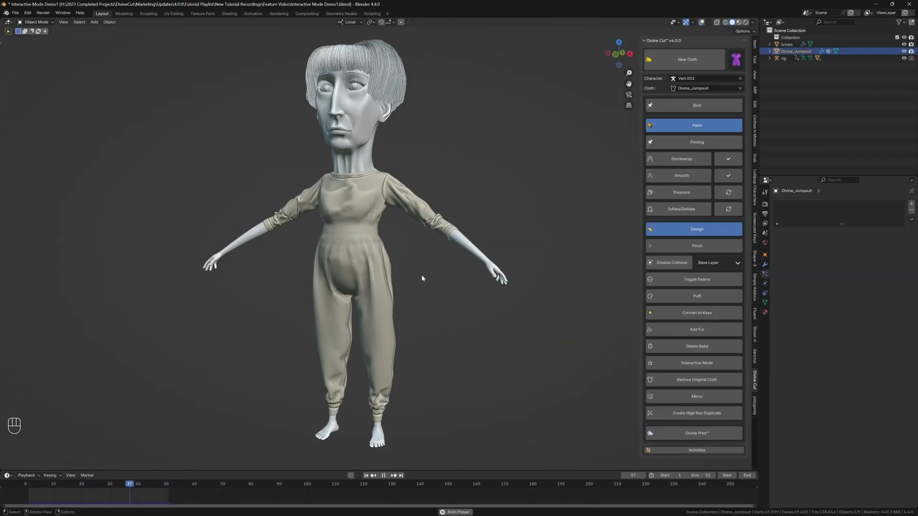
# Show the garment grid from the cloth icon beside New Cloth in the Divine Cut panel
pyautogui.click(736, 60)
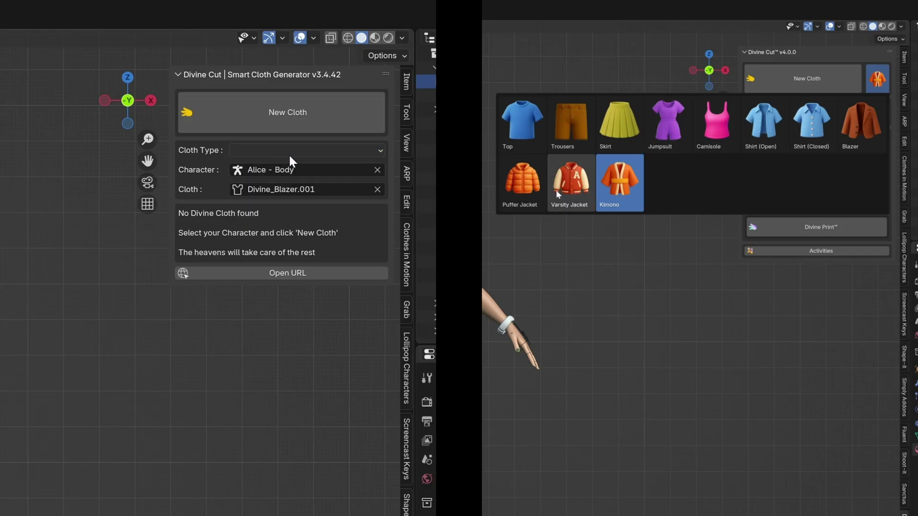
# Create a new Blazer-type cloth on the character's body and shift the WaistCircle guide vertically
pyautogui.click(291, 152)
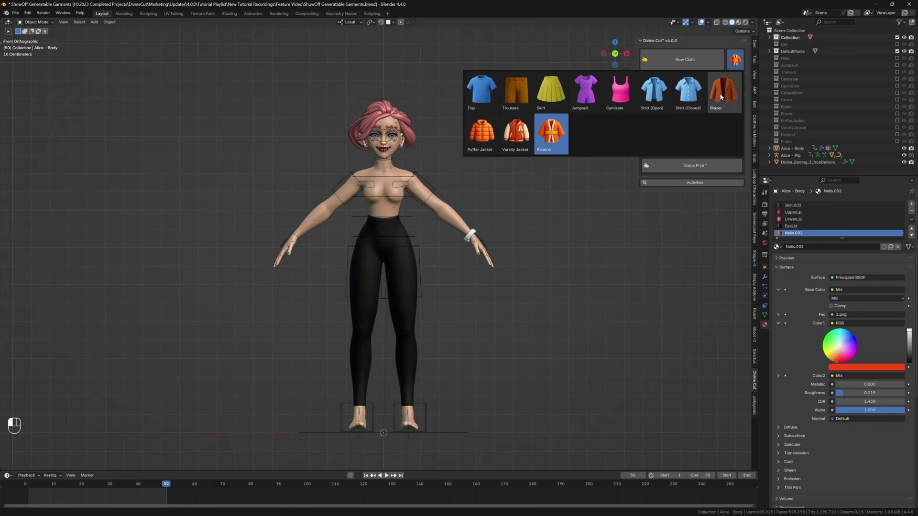
pyautogui.click(721, 97)
pyautogui.click(450, 211)
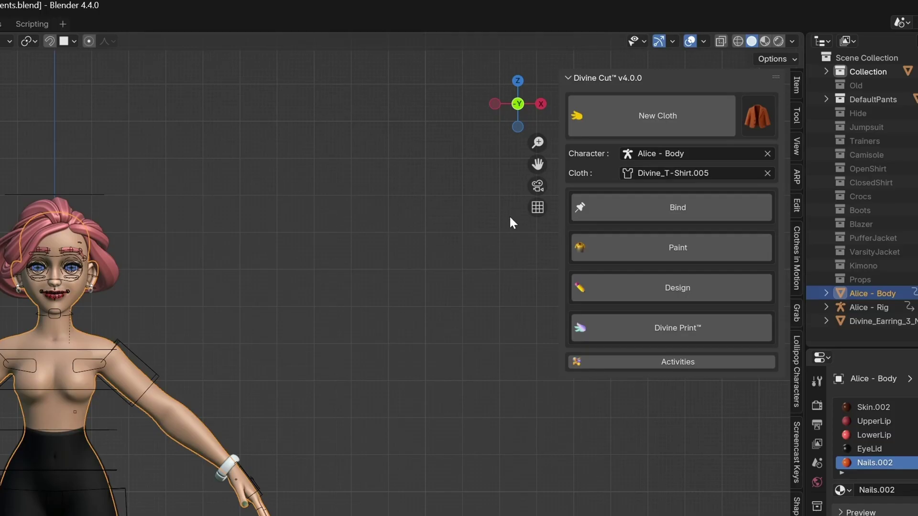
pyautogui.click(595, 121)
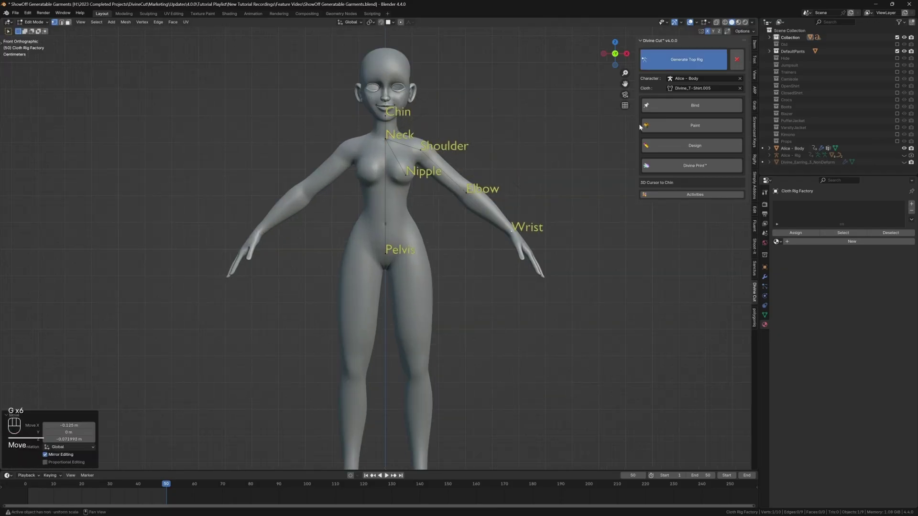
pyautogui.press('g')
pyautogui.press('z')
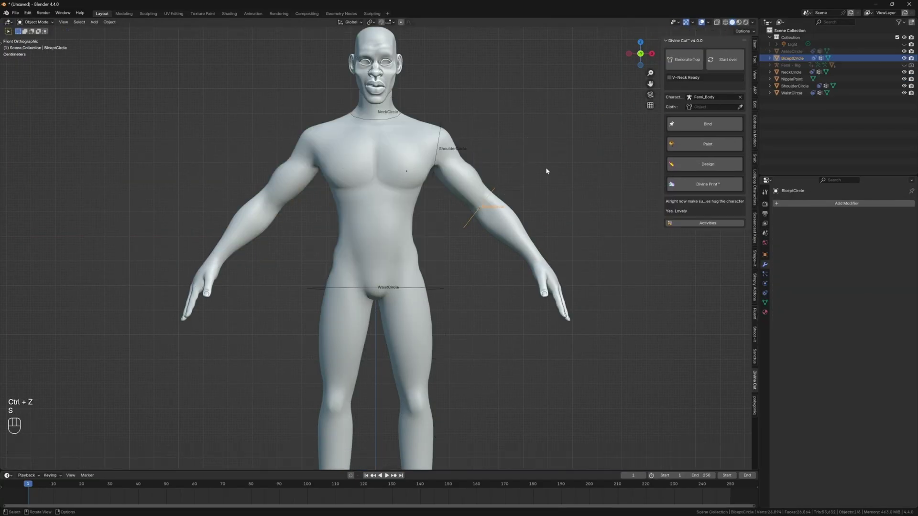
# Scale the BicepCircle guide smaller and move it lower along the arm
pyautogui.press('KP_7')
pyautogui.press('s')
pyautogui.click(579, 257)
pyautogui.press('KP_1')
pyautogui.press('g')
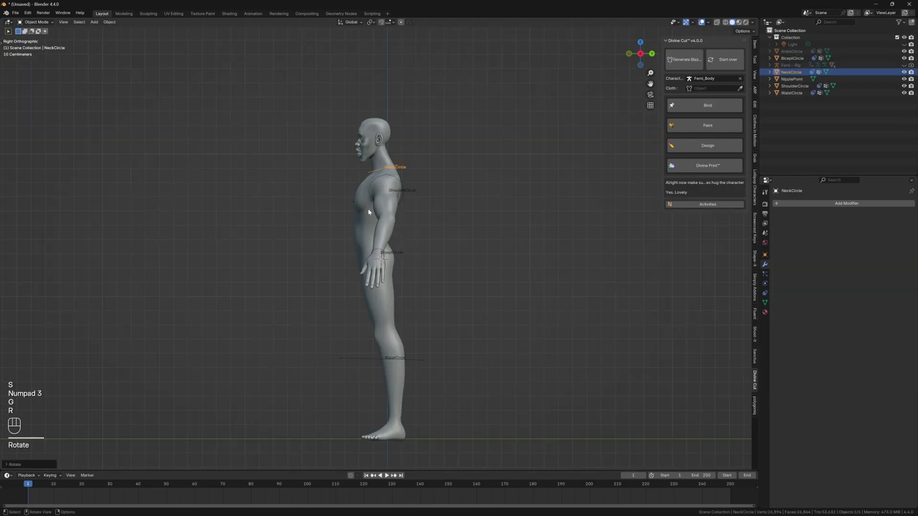
pyautogui.press('KP_1')
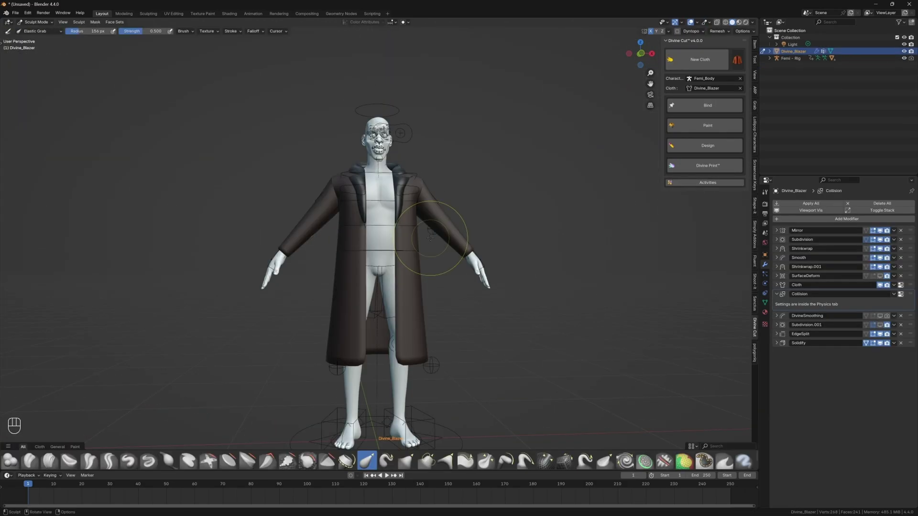
# Set the sculpt brush radius to 60 px for reshaping the long dark coat
pyautogui.moveTo(383, 239); pyautogui.dragTo(430, 229, button='middle')
pyautogui.moveTo(370, 263)
pyautogui.mouseDown(button='middle')
pyautogui.moveTo(420, 307)
pyautogui.moveTo(297, 287)
pyautogui.mouseUp(button='middle')
pyautogui.scroll(2, 420, 316)
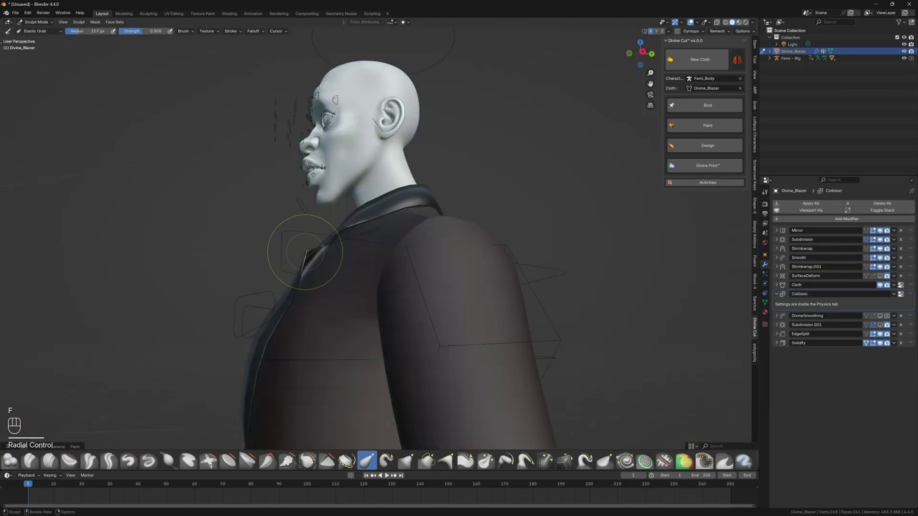
pyautogui.scroll(2, 309, 293)
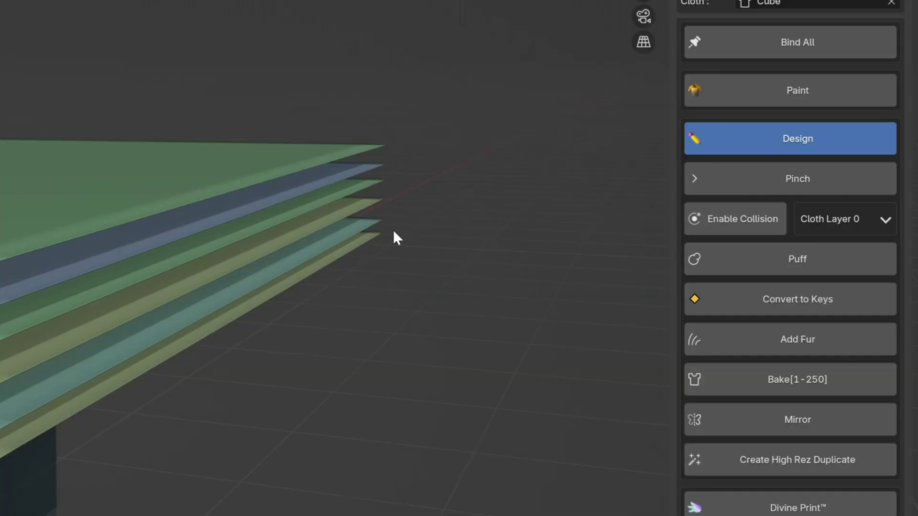
# Choose Accessories Layer 0 from the Divine Cut collision layer dropdown for the jacket
pyautogui.click(822, 219)
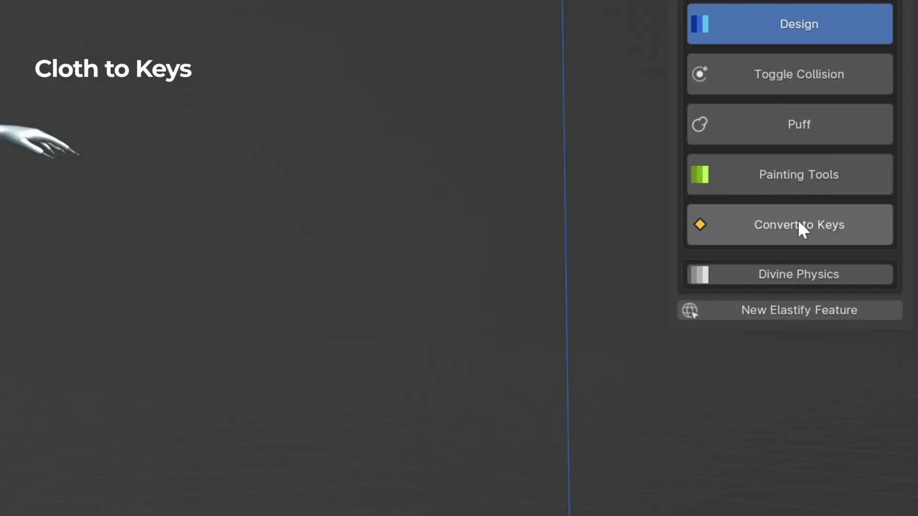
pyautogui.click(799, 223)
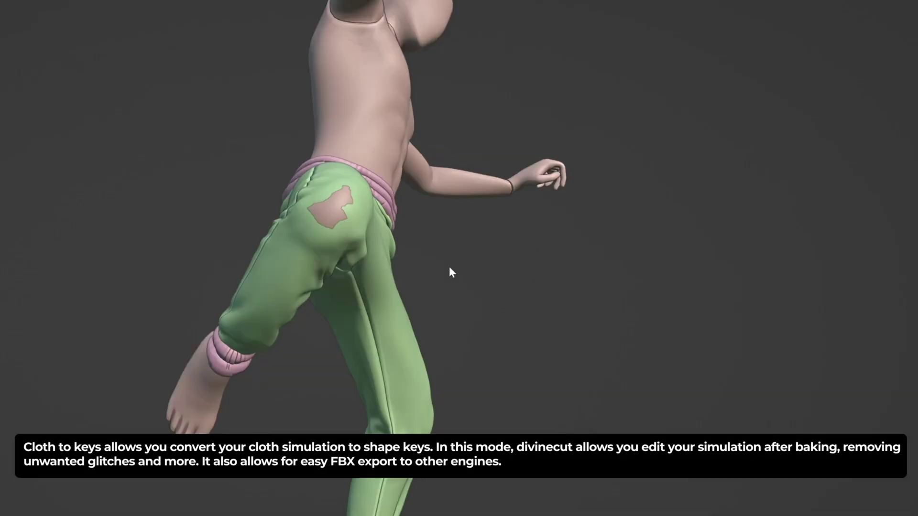
# Convert the cloth to shape keys, delete all shape keys, then restore the shirt's original cloth
pyautogui.click(75, 29)
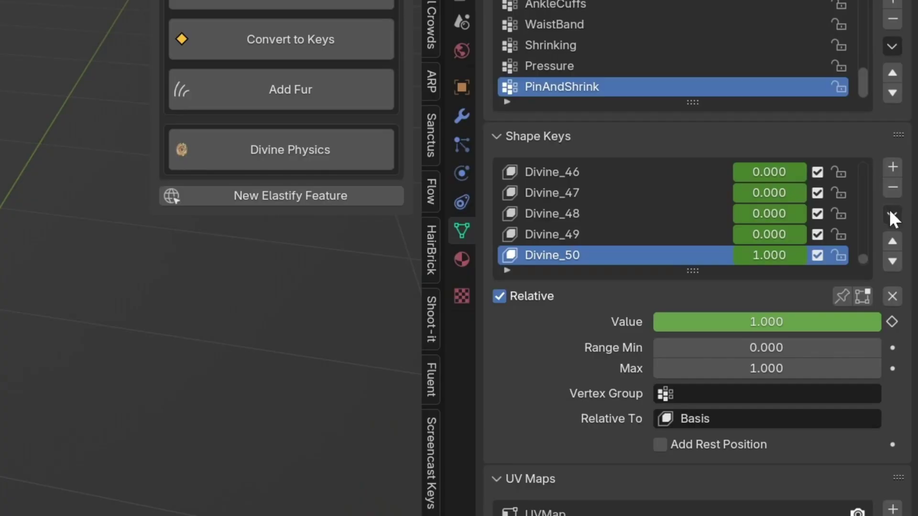
pyautogui.click(890, 211)
pyautogui.click(746, 361)
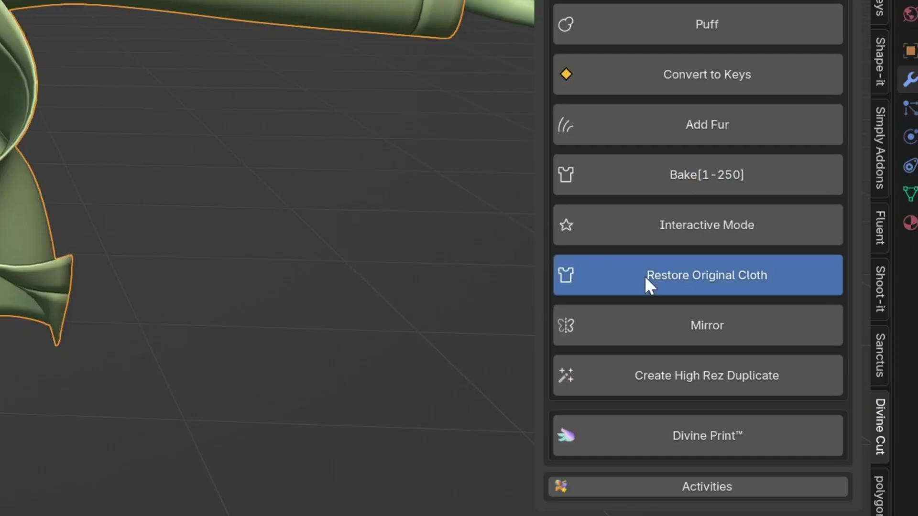
pyautogui.click(645, 276)
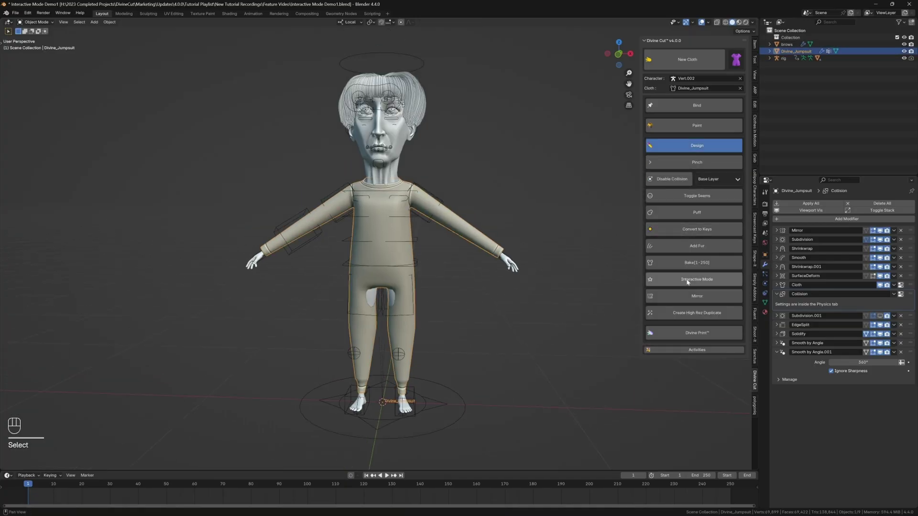
# Start interactive mode on the jumpsuit, play the simulation and drag a hook to pull the cloth
pyautogui.click(501, 248)
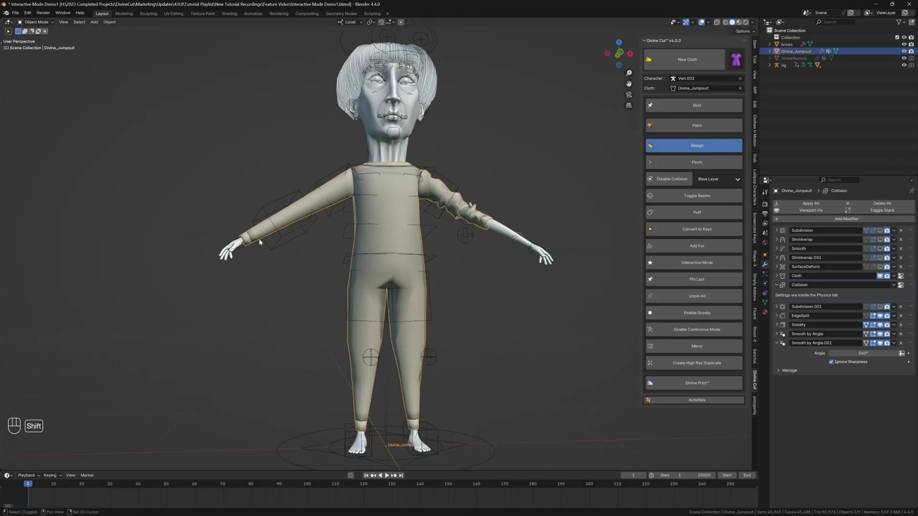
pyautogui.hotkey('shift', 'space')
pyautogui.press('g')
pyautogui.click(297, 218)
pyautogui.moveTo(334, 230); pyautogui.dragTo(459, 251, button='middle')
# Replay from frame one with overlays hidden and hook the green shirt in interactive mode
pyautogui.hotkey('shift', 'Left')
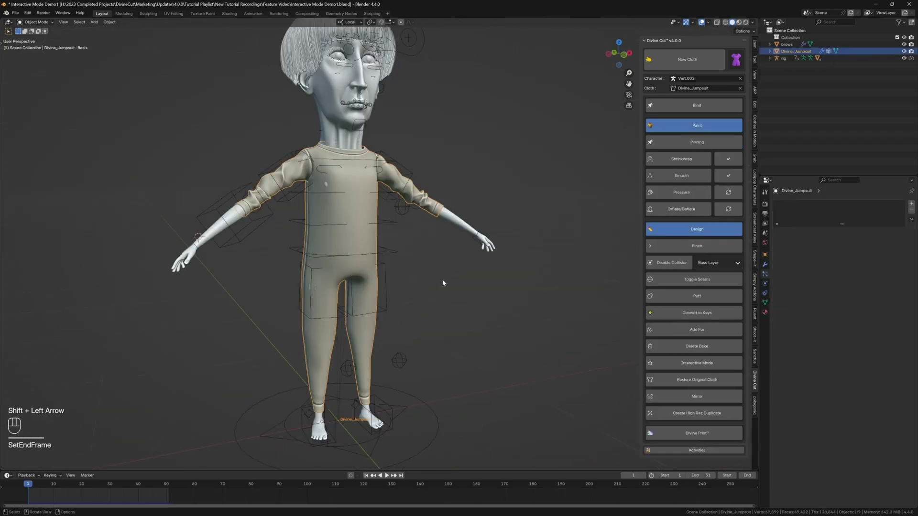
pyautogui.hotkey('shift', 'alt', 'z')
pyautogui.hotkey('shift', 'space')
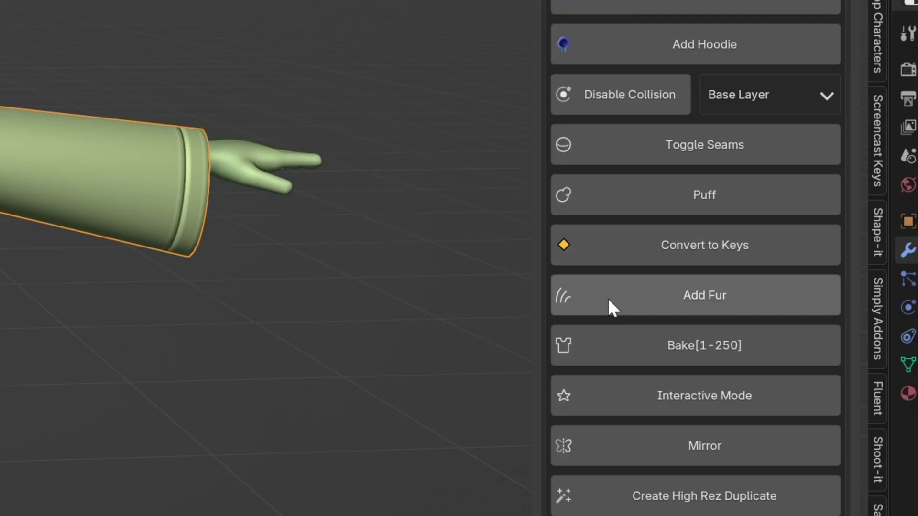
pyautogui.click(675, 399)
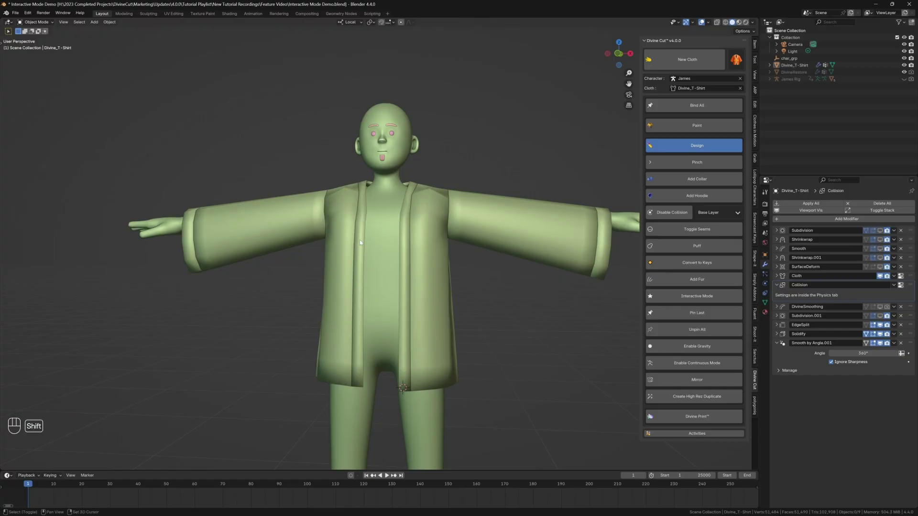
pyautogui.click(360, 243)
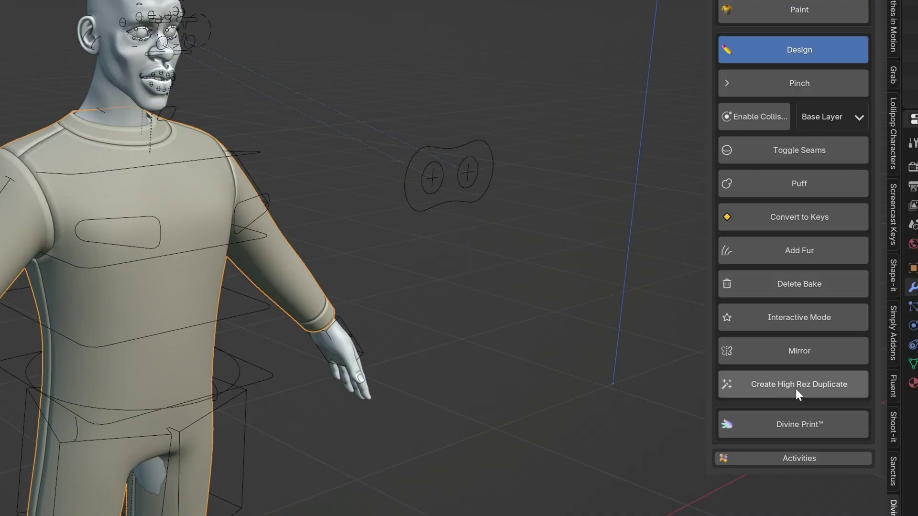
# Create a high-res duplicate of the jumpsuit and apply its modifiers
pyautogui.click(710, 313)
pyautogui.hotkey('shift', 'alt', 'z')
pyautogui.hotkey('shift', 'alt', 'z')
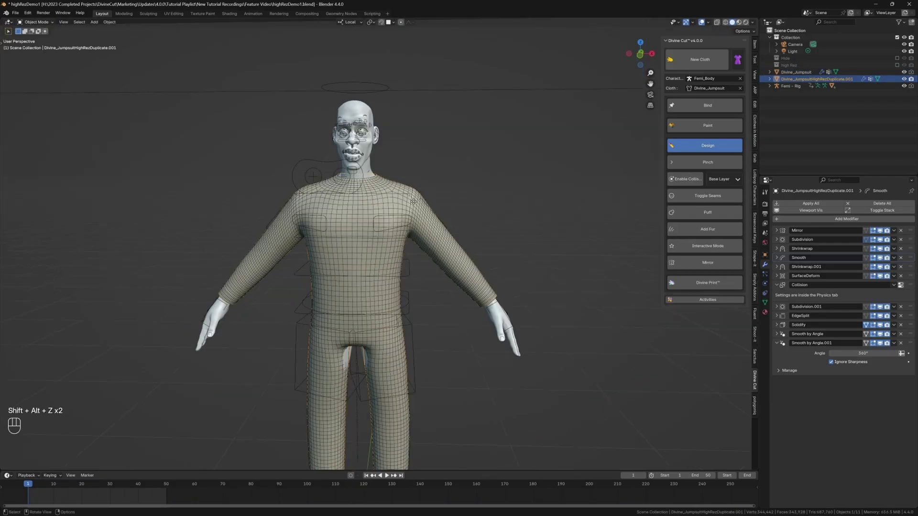
pyautogui.press('g')
pyautogui.rightClick(492, 194)
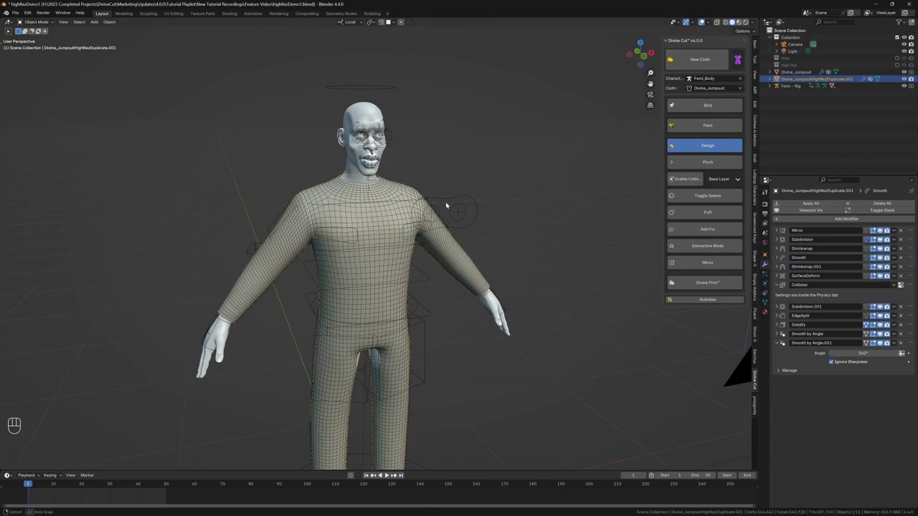
pyautogui.hotkey('ctrl', 'a')
pyautogui.hotkey('ctrl', 'a')
# Round the chest faces into a circle, then inset and extrude them into a raised button
pyautogui.press('Tab')
pyautogui.click(406, 212)
pyautogui.press('g')
pyautogui.click(379, 222)
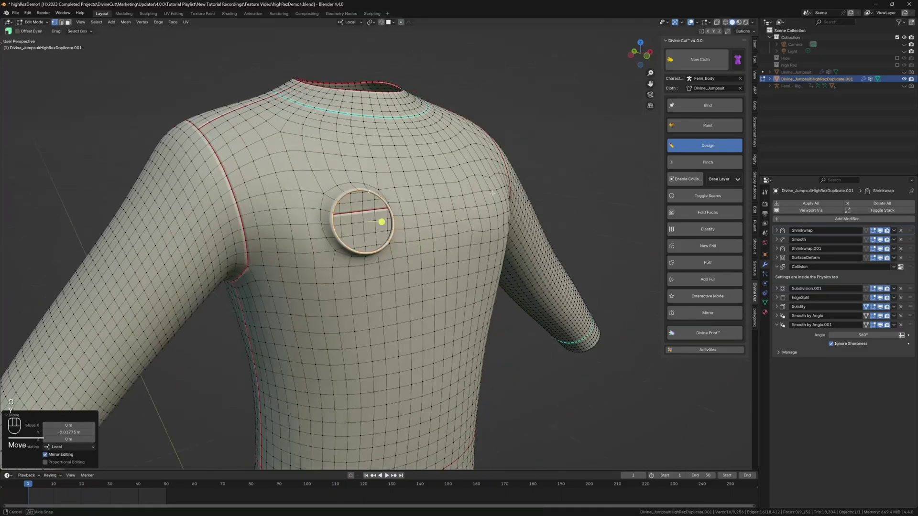
pyautogui.press('i')
pyautogui.moveTo(380, 222); pyautogui.dragTo(465, 216, button='middle')
pyautogui.press('e')
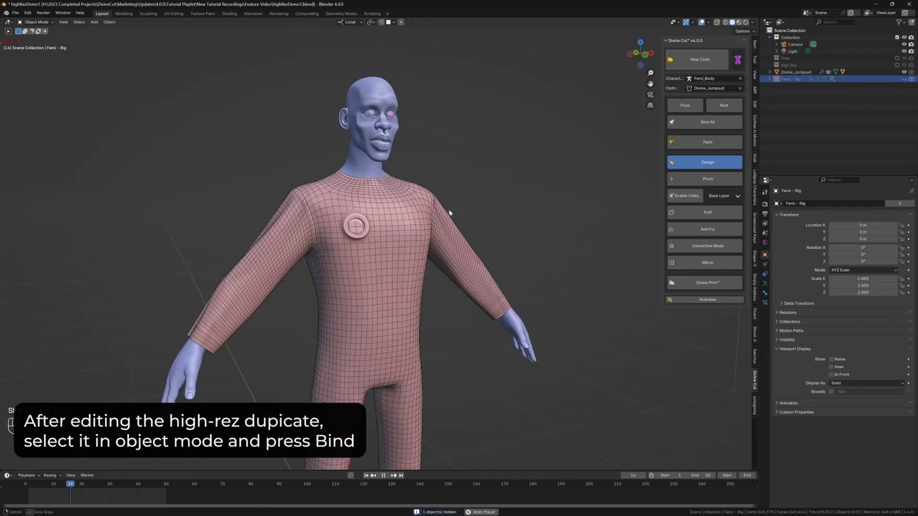
pyautogui.hotkey('shift', 'Left')
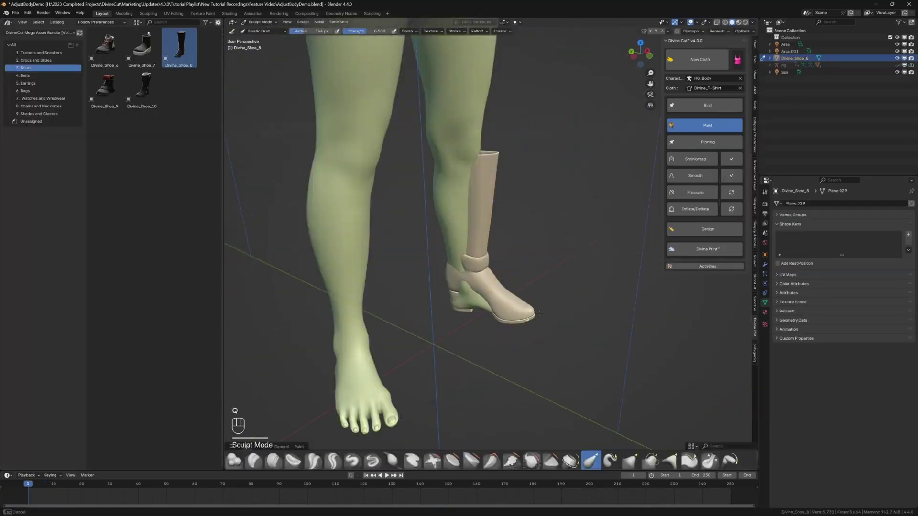
# Select the boot and start a Design > Adjust Body correction shape key under it
pyautogui.scroll(5, 495, 263)
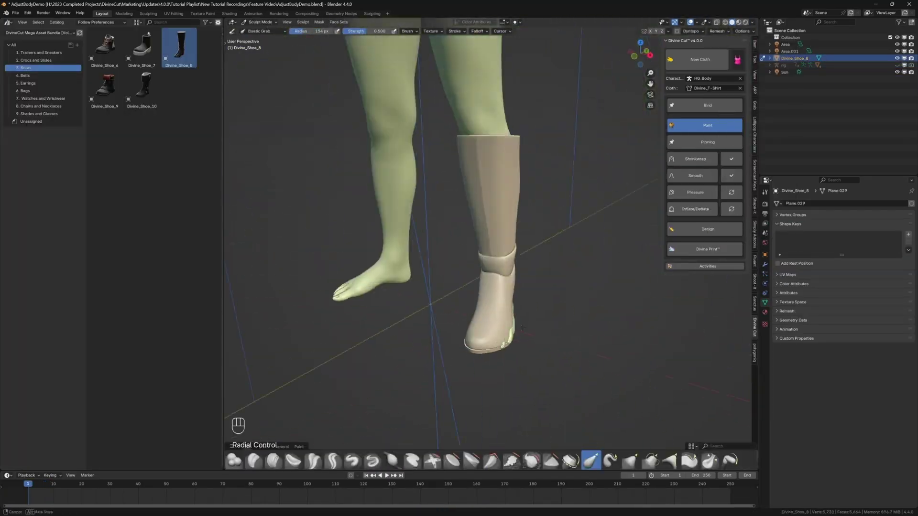
pyautogui.click(495, 263)
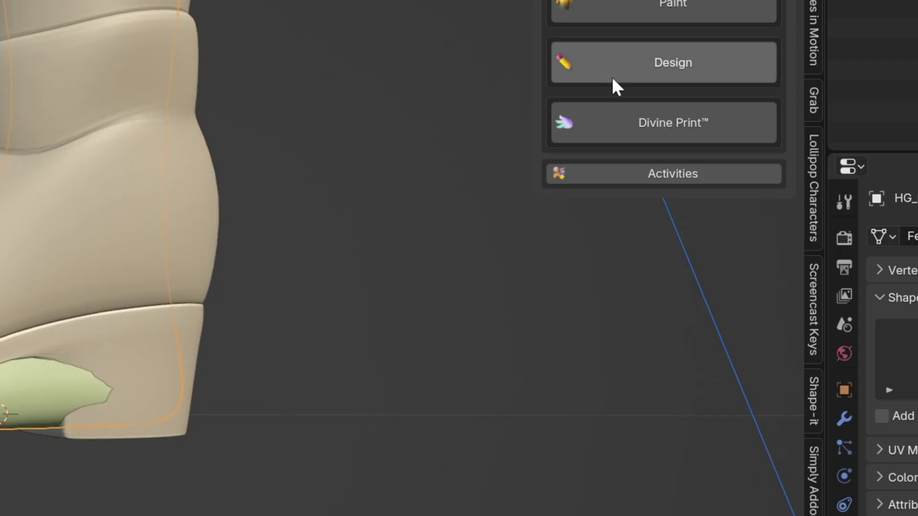
pyautogui.click(691, 149)
pyautogui.click(705, 264)
pyautogui.moveTo(644, 258); pyautogui.dragTo(461, 281, button='middle')
pyautogui.scroll(3, 574, 282)
pyautogui.hotkey('shift', 'alt', 'z')
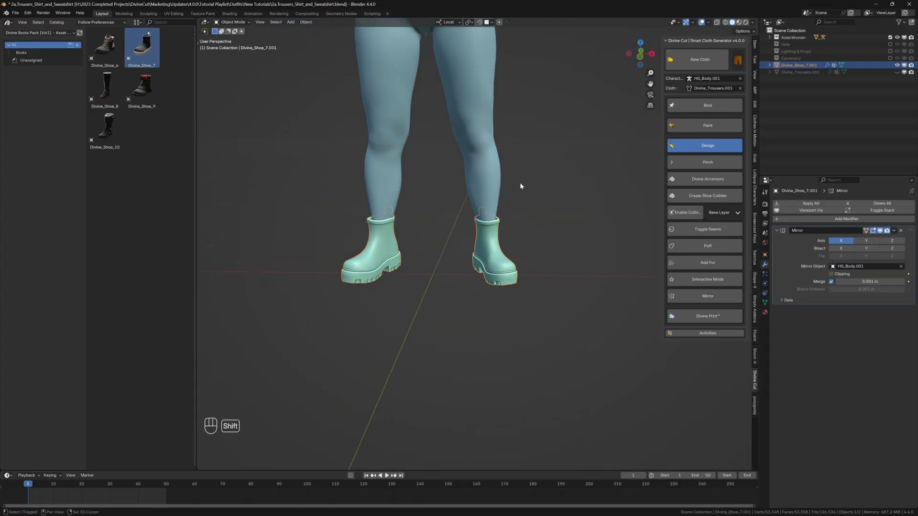
# Reveal the hidden pink trousers, deselect all, and replay the animation from frame one
pyautogui.hotkey('alt', 'h')
pyautogui.hotkey('alt', 'a')
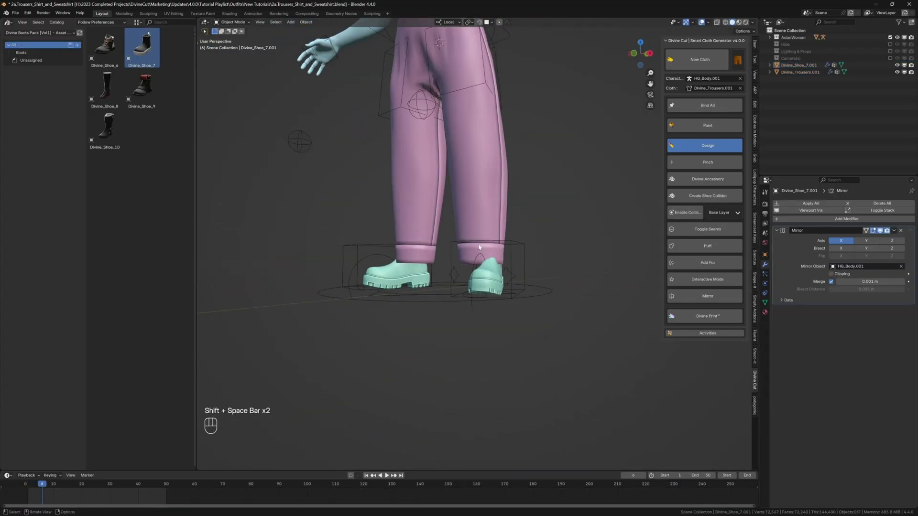
pyautogui.hotkey('shift', 'space')
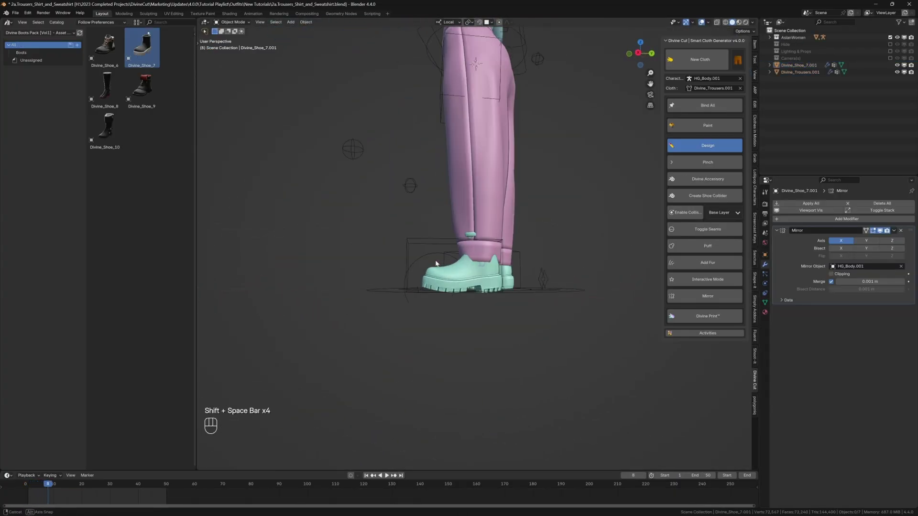
pyautogui.hotkey('shift', 'Left')
# Apply the teal flower print to the girl's tank top in Edit Mode and inspect it
pyautogui.hotkey('shift', 'space')
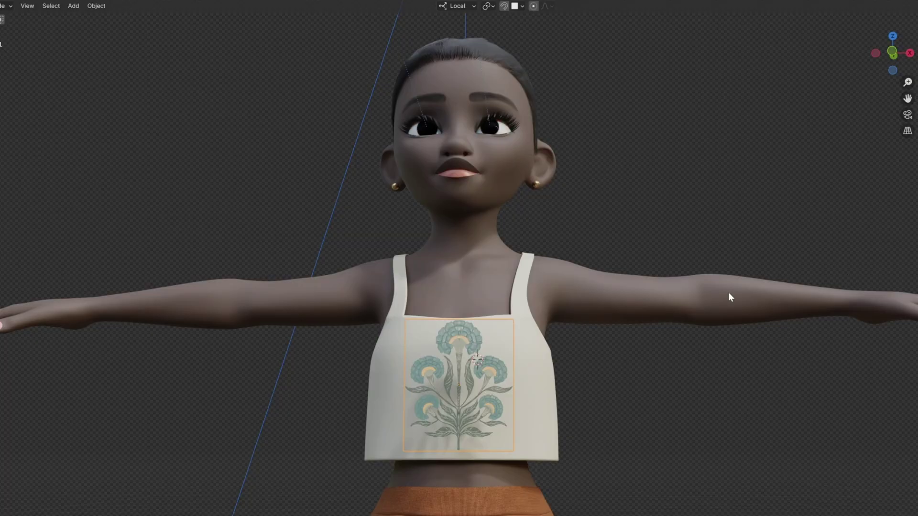
pyautogui.moveTo(728, 292); pyautogui.dragTo(536, 352, button='middle')
pyautogui.press('Tab')
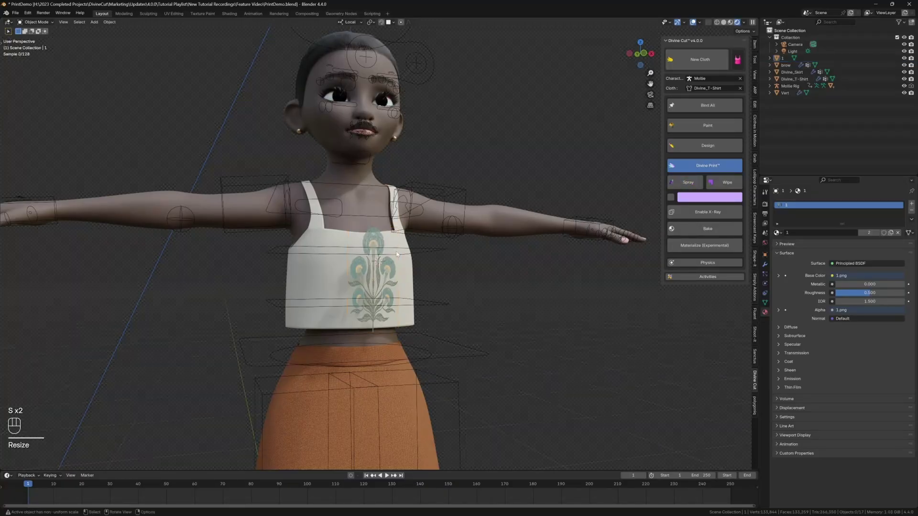
pyautogui.moveTo(444, 263); pyautogui.dragTo(458, 246, button='middle')
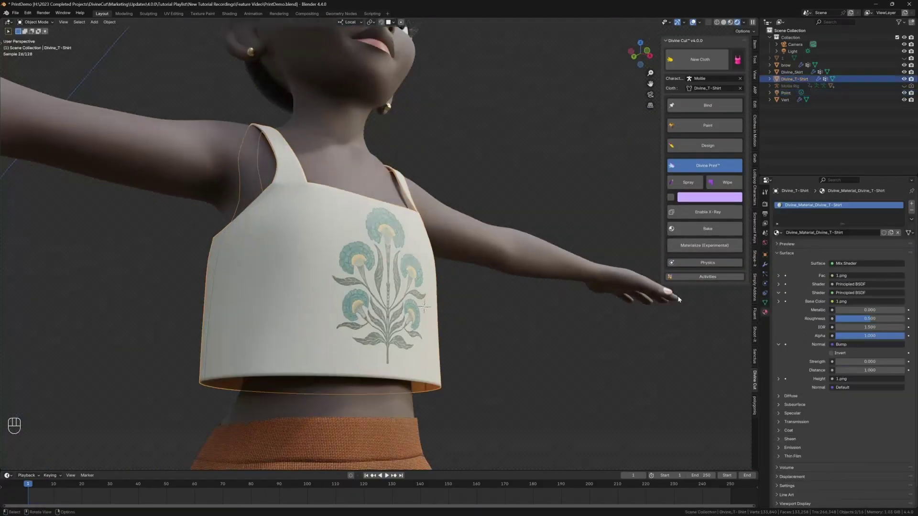
pyautogui.scroll(8, 375, 244)
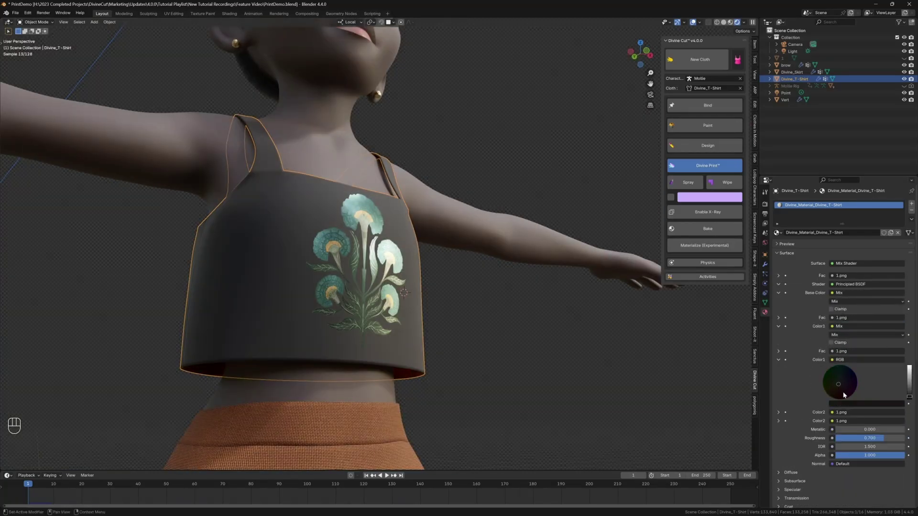
pyautogui.hotkey('shift', 'alt', 'z')
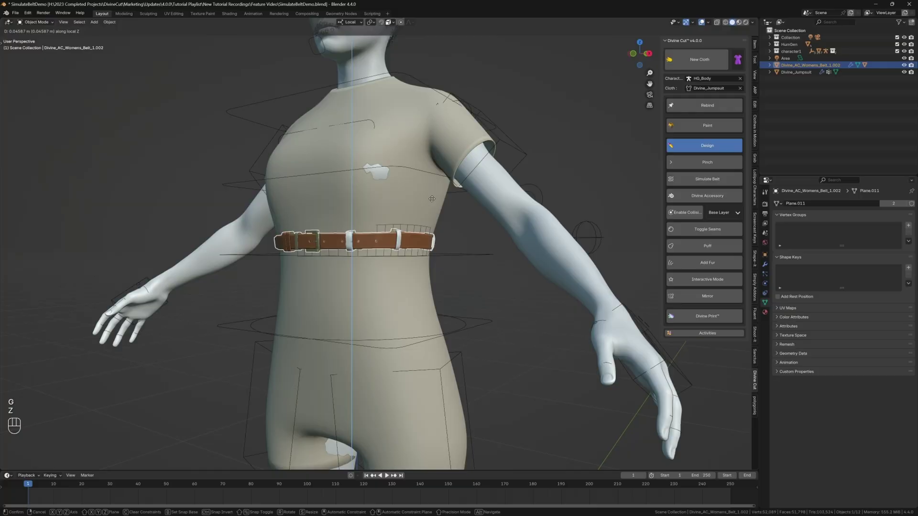
# Play the animation, then run the belt simulation at tightness 1.00 so it hugs the jumpsuit waist
pyautogui.hotkey('shift', 'space')
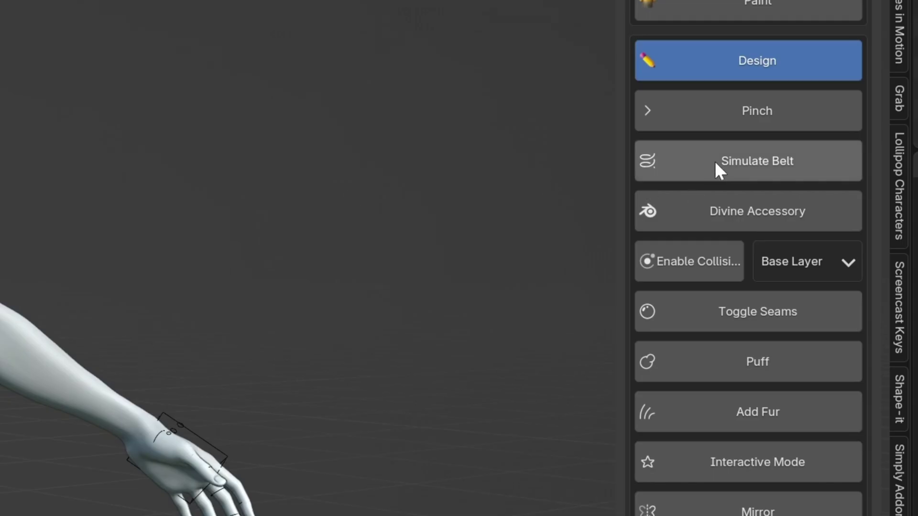
pyautogui.click(694, 181)
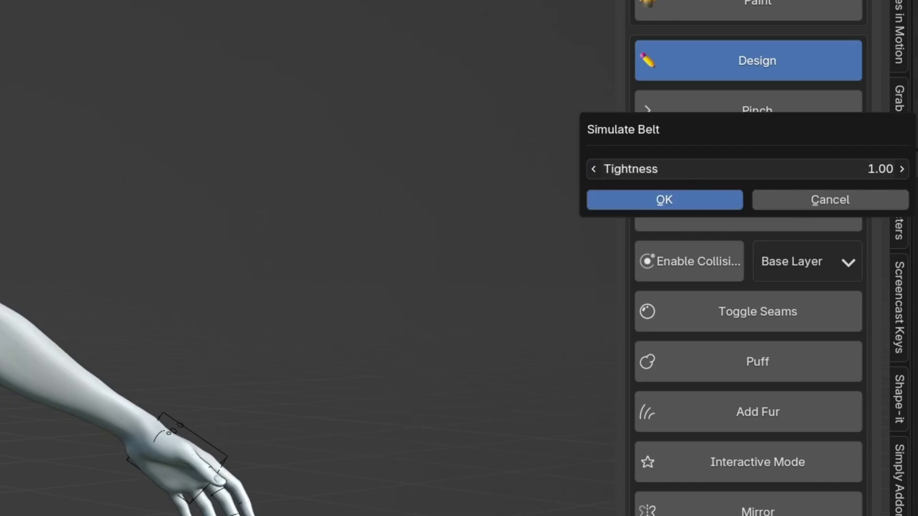
pyautogui.click(705, 197)
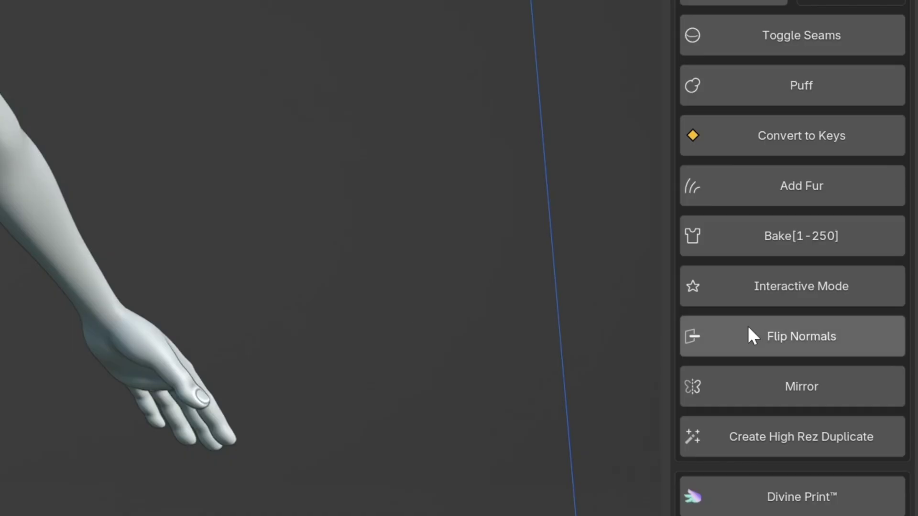
# Flip the trousers' normals, hide the 1980-01 object, and fix the mirrored 1980 print
pyautogui.click(697, 297)
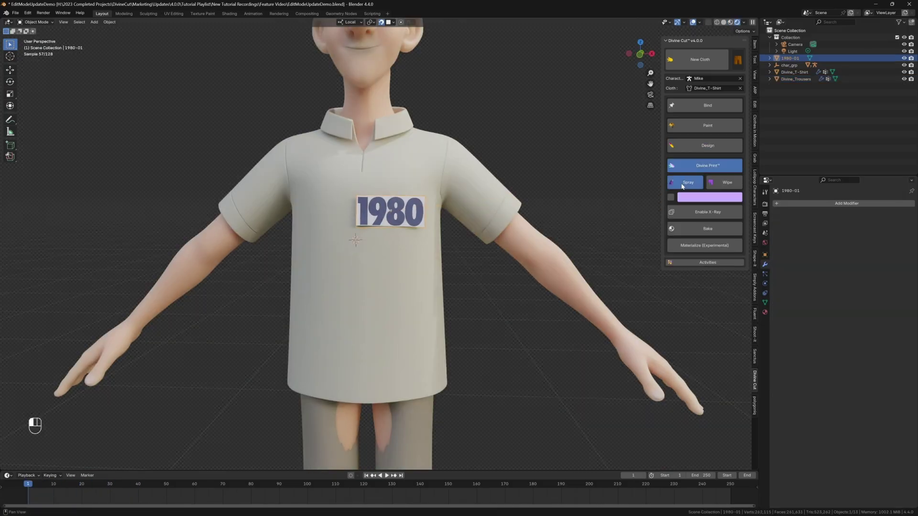
pyautogui.press('h')
pyautogui.moveTo(418, 234); pyautogui.dragTo(394, 211, button='middle')
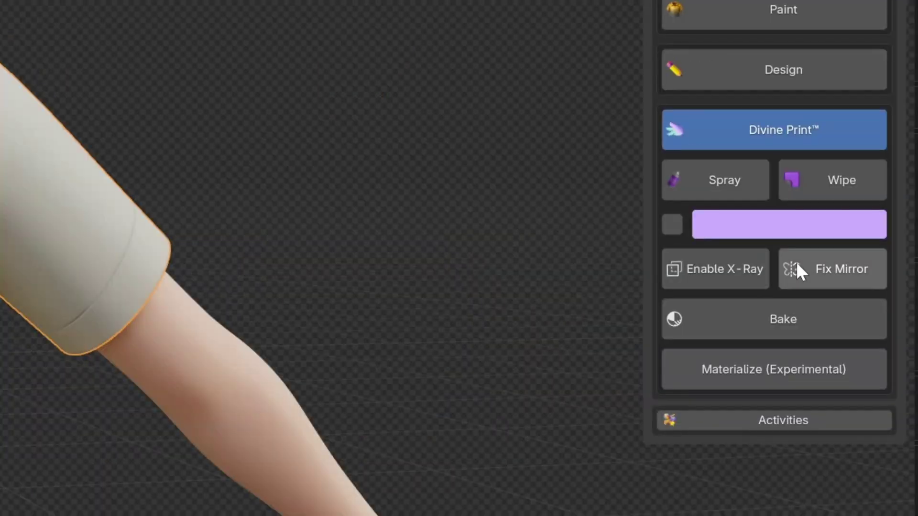
pyautogui.click(714, 212)
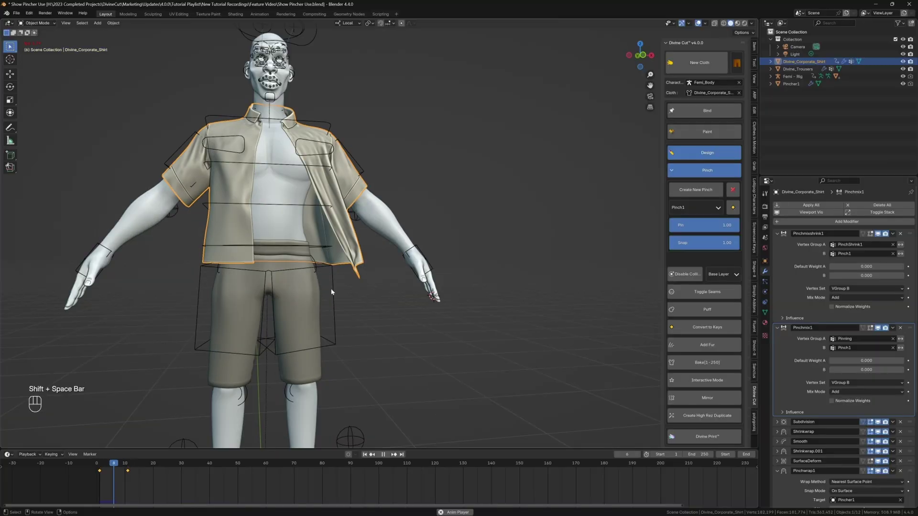
# Step back one frame and hide the viewport overlays to review the corporate shirt
pyautogui.hotkey('shift', 'Left')
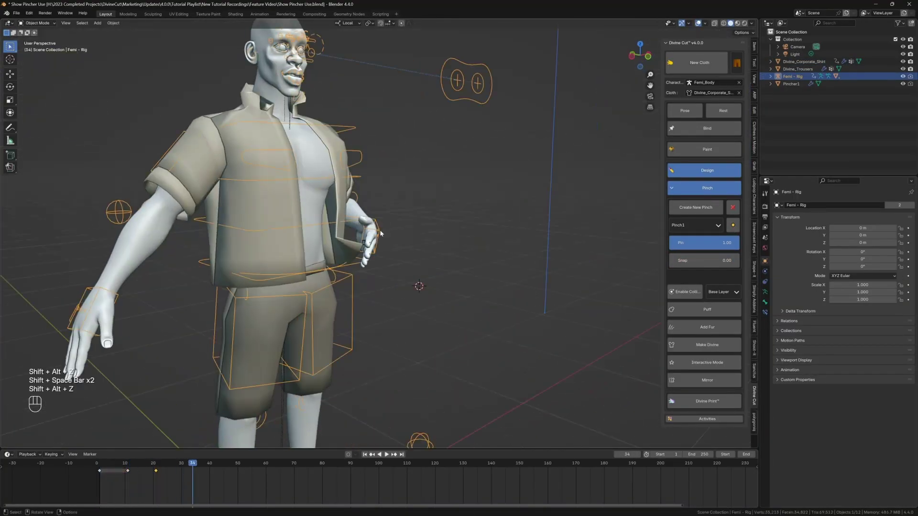
pyautogui.hotkey('shift', 'alt', 'z')
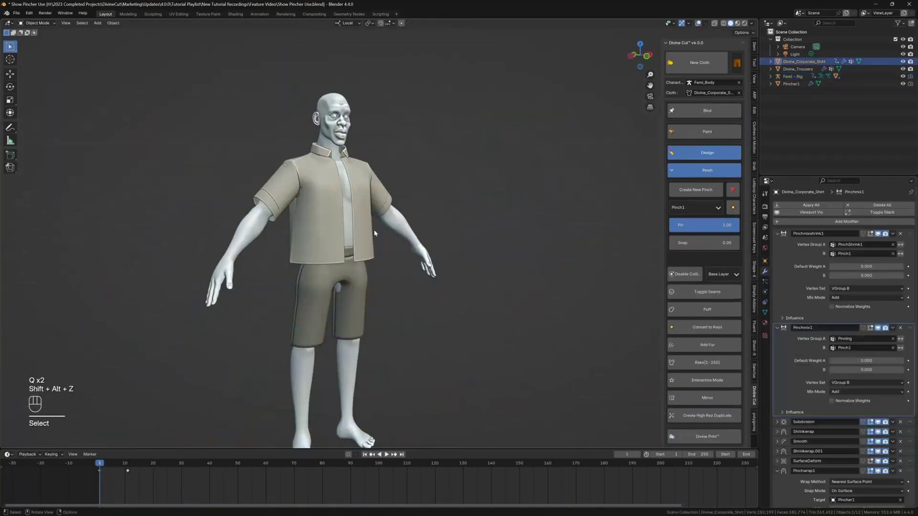